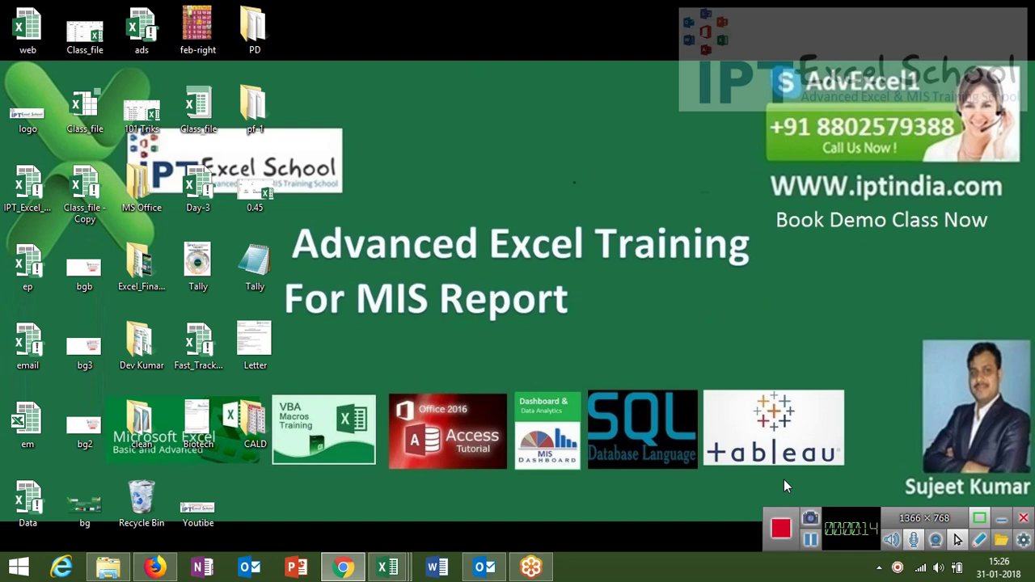
Step: Refresh the desktop and draw a box around the phone number on the wallpaper
right_click(571, 301)
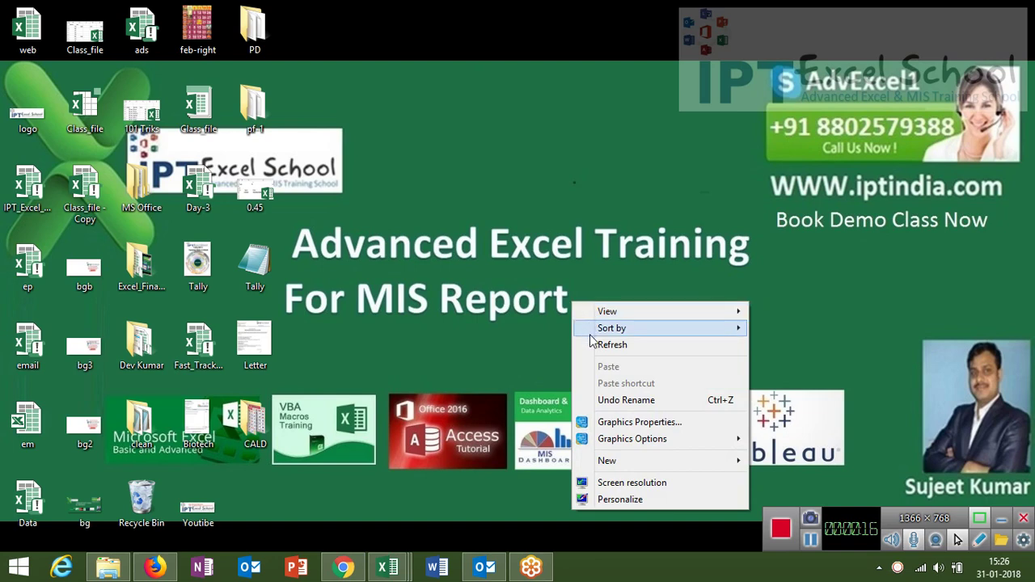
click(591, 345)
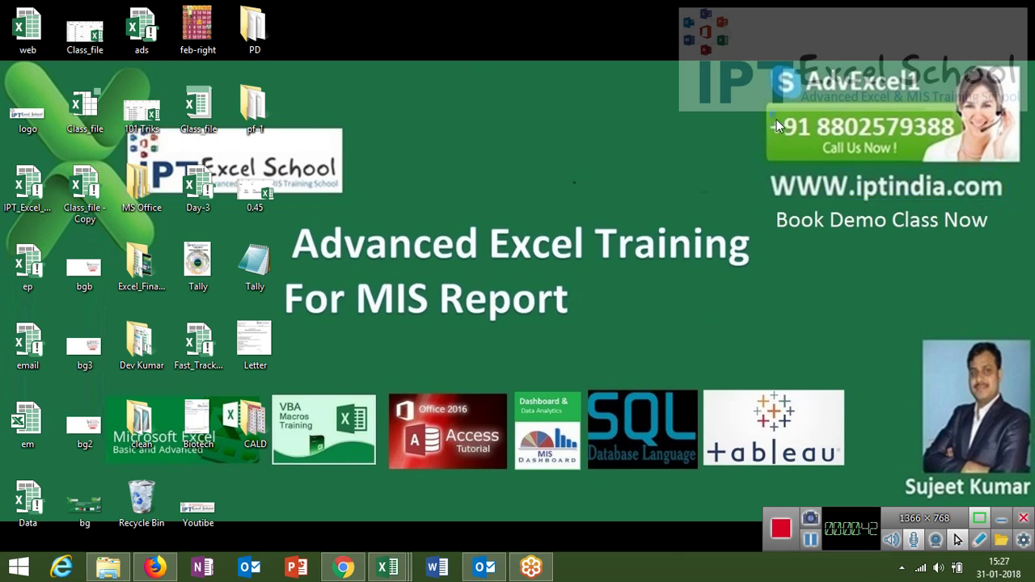
drag(767, 112, 951, 139)
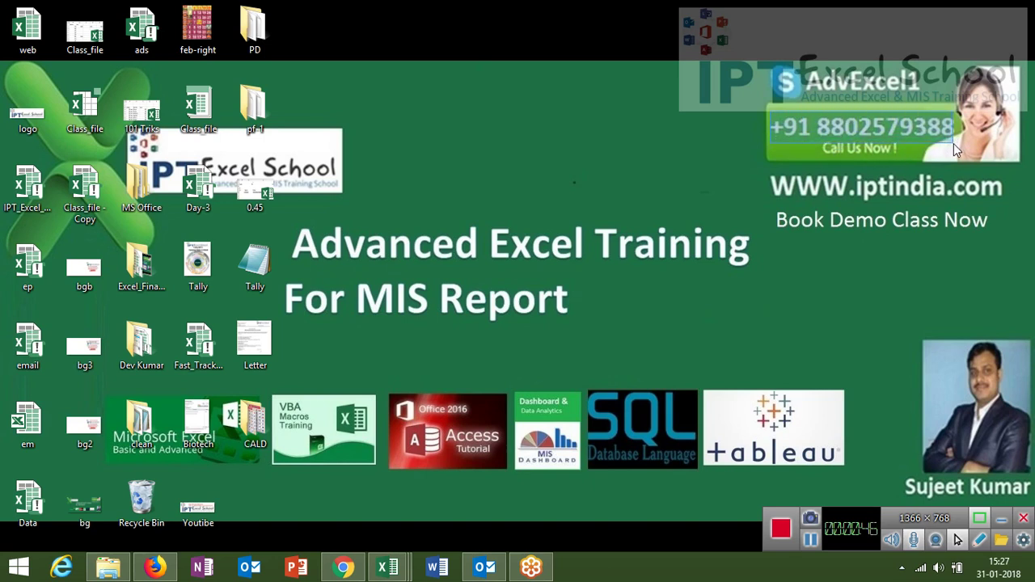
drag(955, 136, 953, 144)
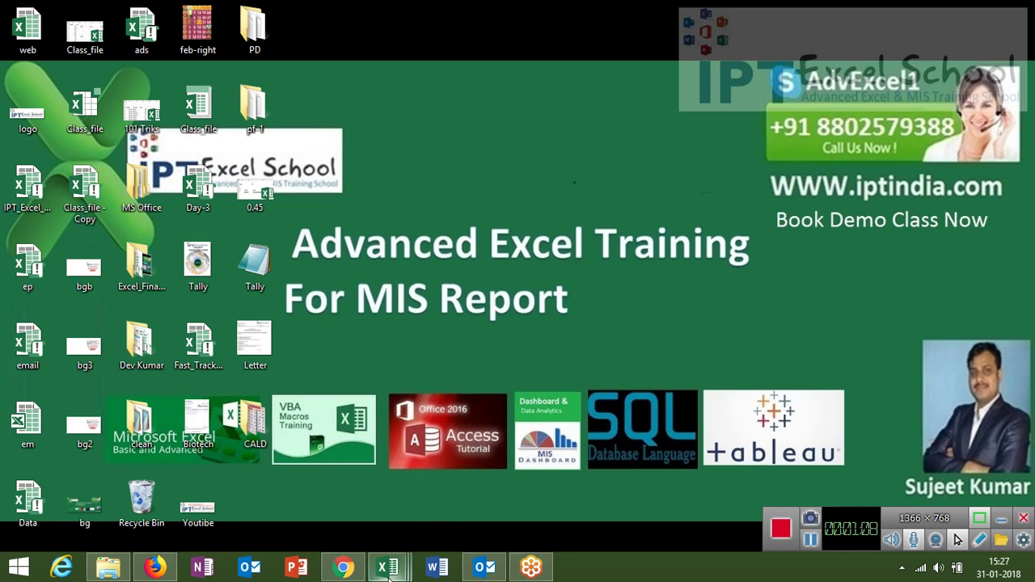
Step: Bring Chrome's HR mail list page back and dismiss its right-click prohibited warning
click(363, 571)
scroll(361, 461, up, 2)
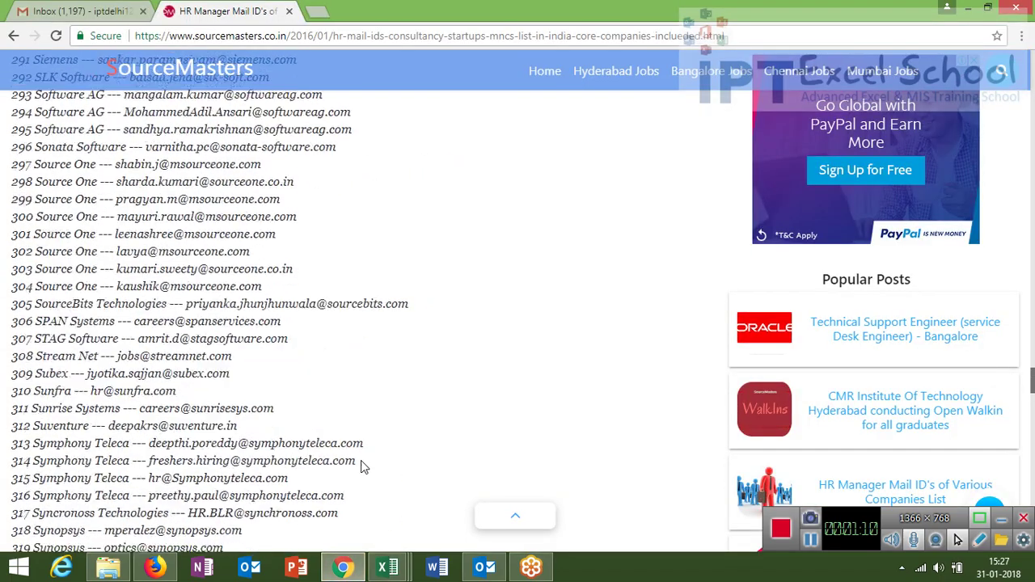
scroll(361, 461, up, 4)
scroll(362, 466, up, 2)
scroll(362, 466, up, 4)
scroll(361, 467, up, 4)
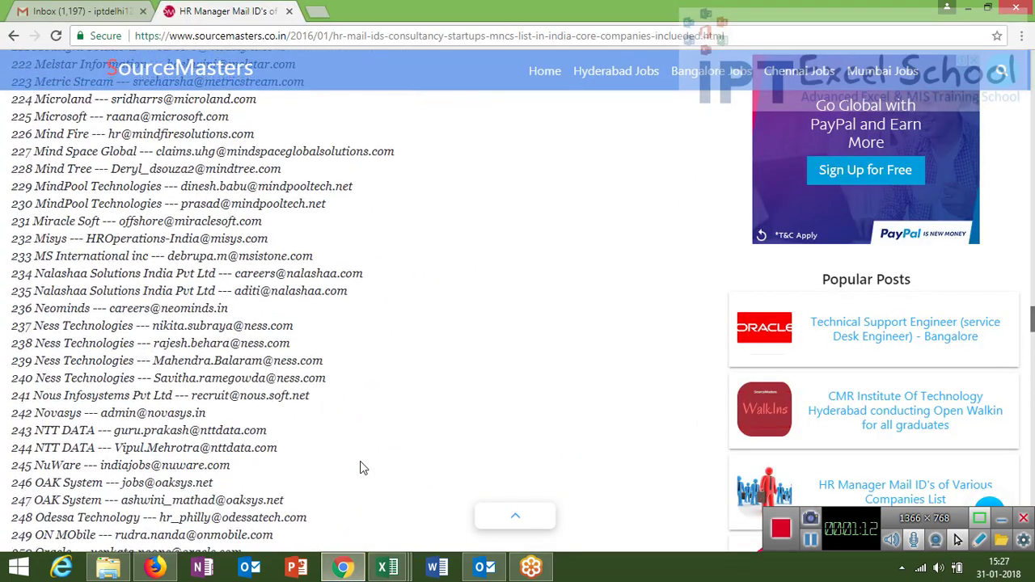
scroll(362, 467, up, 5)
scroll(362, 467, up, 4)
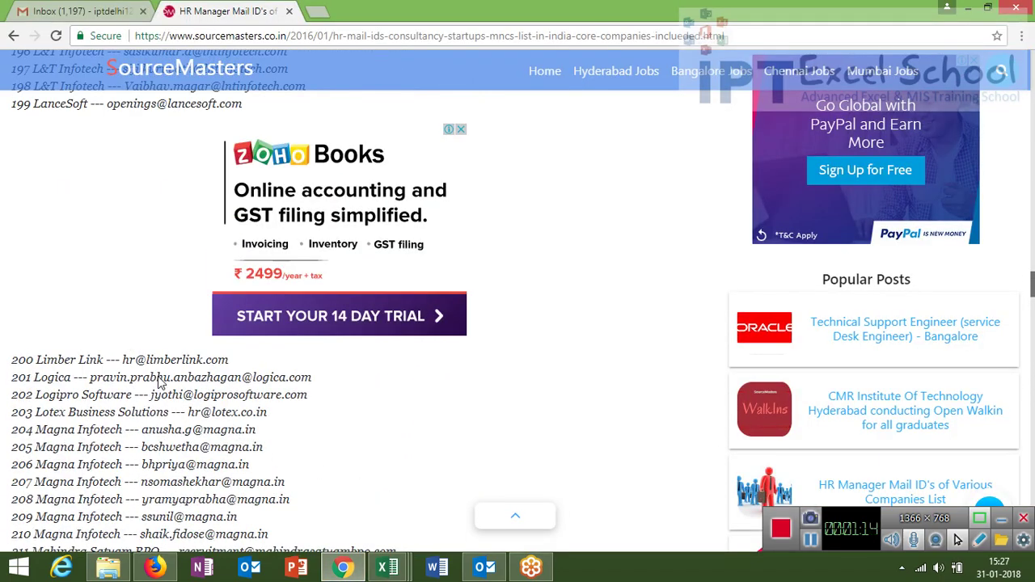
right_click(180, 416)
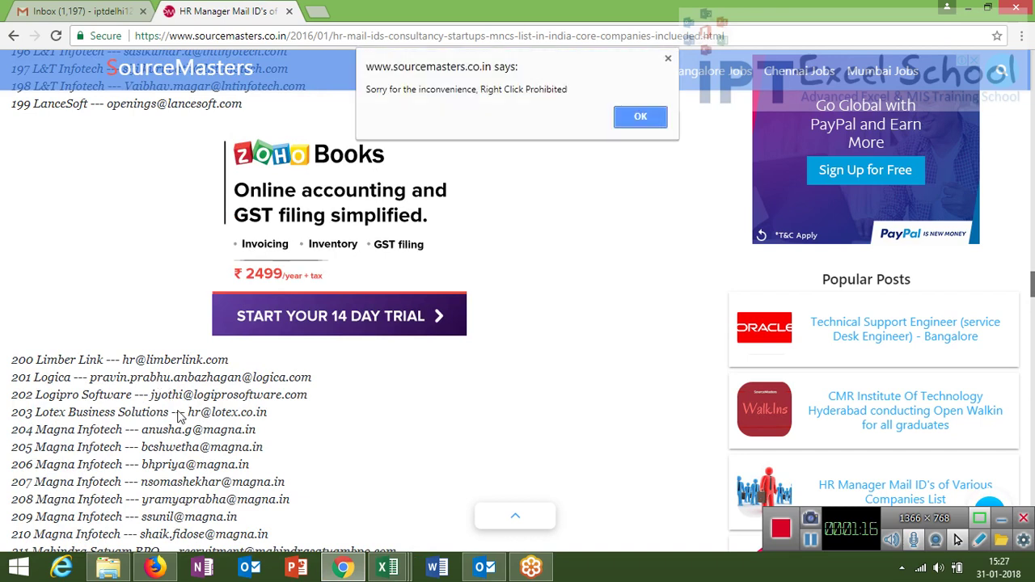
click(639, 118)
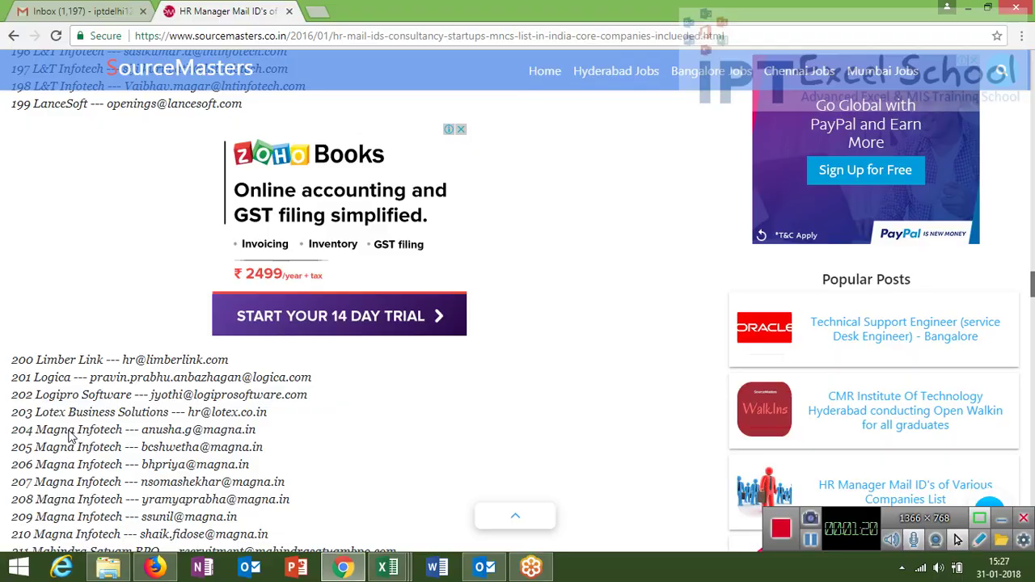
Step: Scroll through the SourceMasters HR mail ID list to review it
scroll(71, 437, up, 7)
scroll(71, 437, up, 5)
scroll(71, 437, up, 6)
scroll(71, 437, up, 5)
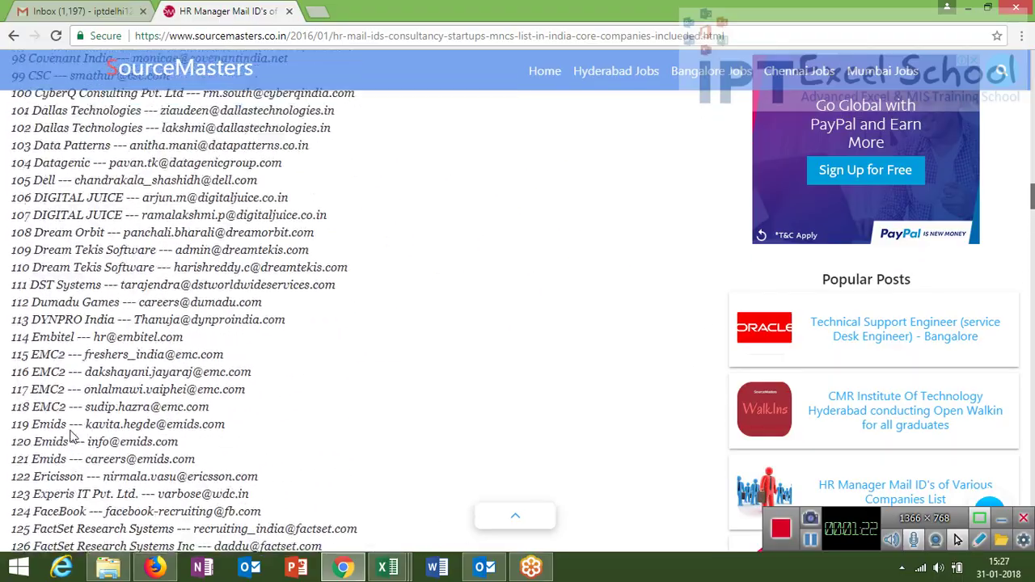
scroll(324, 323, down, 13)
scroll(485, 324, down, 11)
scroll(324, 294, down, 9)
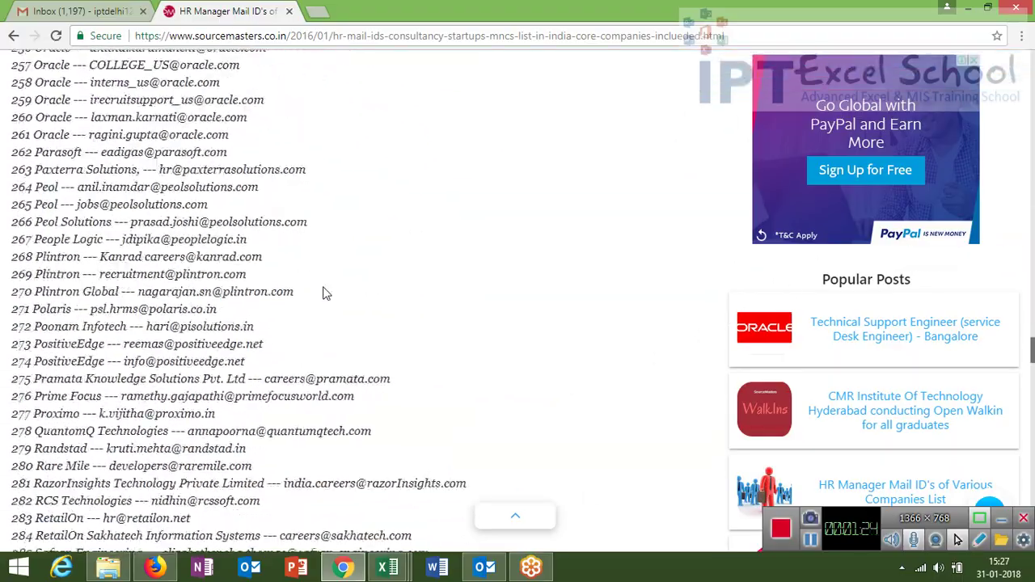
scroll(324, 294, down, 11)
scroll(323, 293, down, 8)
scroll(326, 295, down, 7)
scroll(327, 295, down, 12)
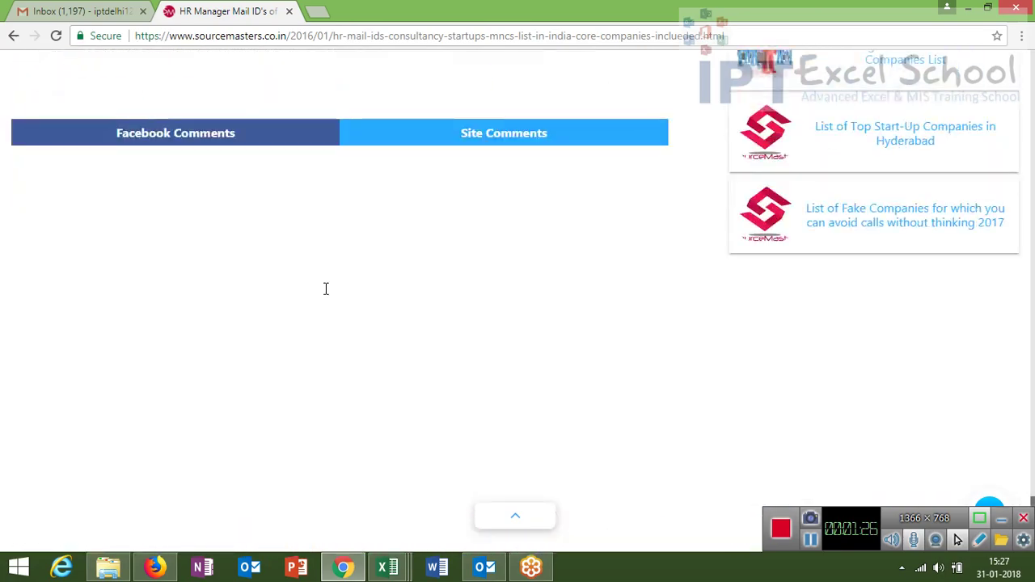
scroll(326, 289, up, 8)
scroll(326, 289, up, 4)
scroll(324, 295, up, 2)
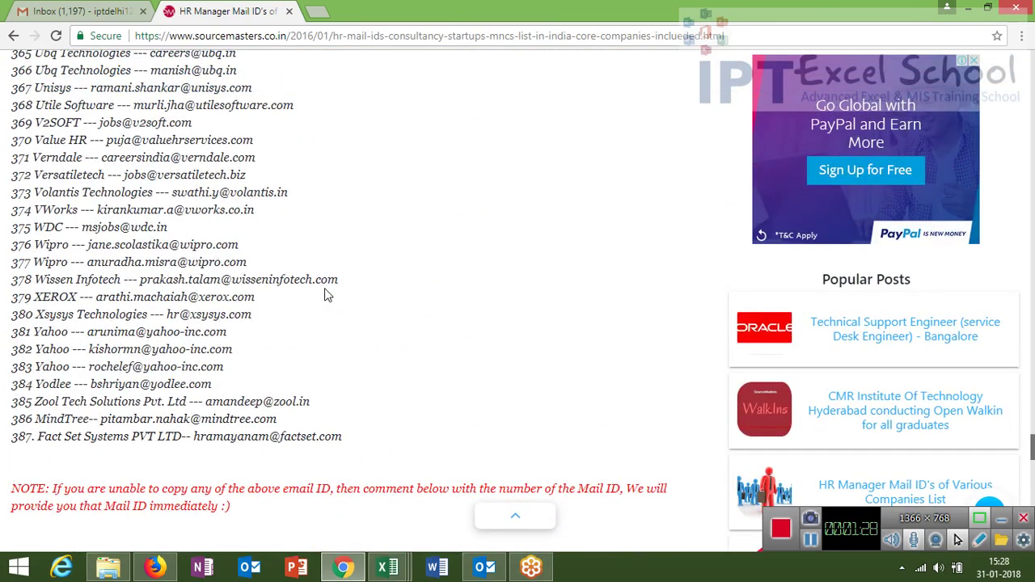
scroll(324, 289, down, 1)
scroll(324, 289, down, 3)
scroll(324, 289, up, 4)
scroll(324, 295, up, 7)
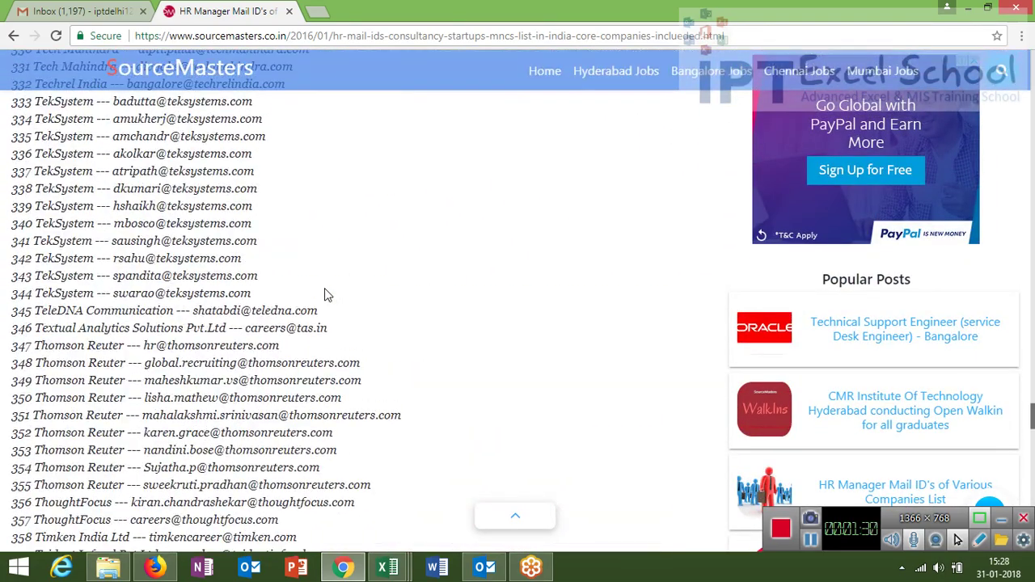
scroll(324, 295, up, 8)
scroll(324, 295, up, 6)
scroll(325, 295, up, 8)
scroll(324, 296, up, 6)
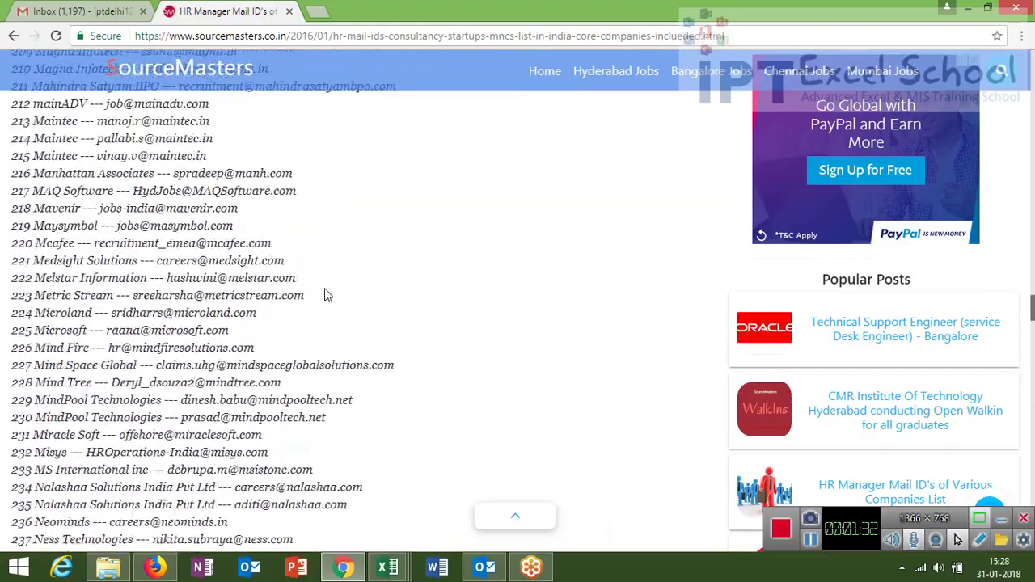
scroll(324, 295, up, 7)
scroll(324, 295, up, 6)
scroll(324, 295, up, 3)
scroll(325, 295, up, 3)
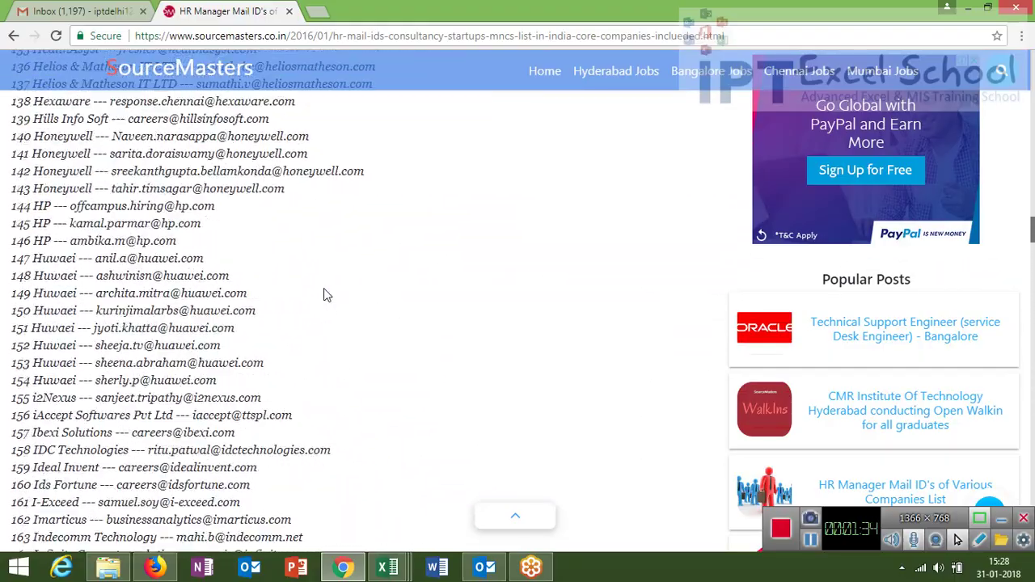
scroll(324, 296, up, 6)
scroll(324, 295, up, 4)
scroll(325, 296, up, 5)
scroll(326, 296, up, 4)
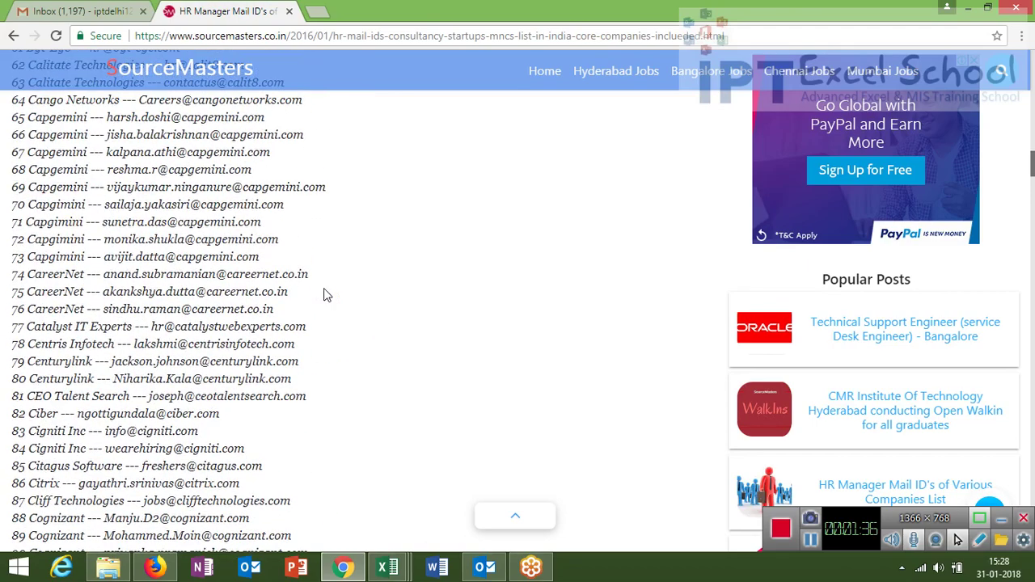
scroll(326, 295, up, 5)
scroll(326, 295, up, 3)
scroll(329, 300, up, 1)
scroll(329, 299, up, 7)
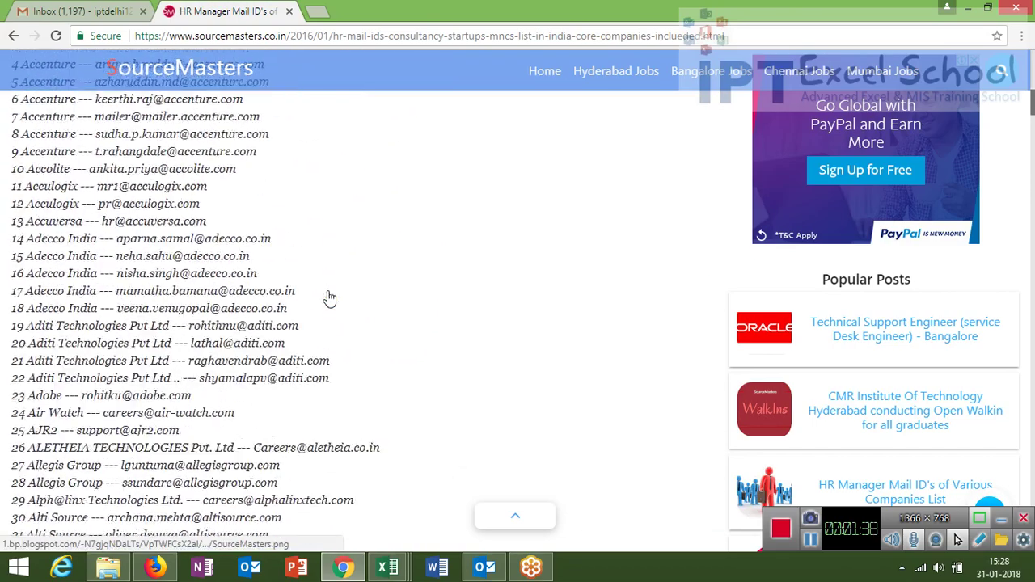
scroll(329, 299, up, 4)
scroll(329, 299, up, 3)
scroll(329, 299, down, 4)
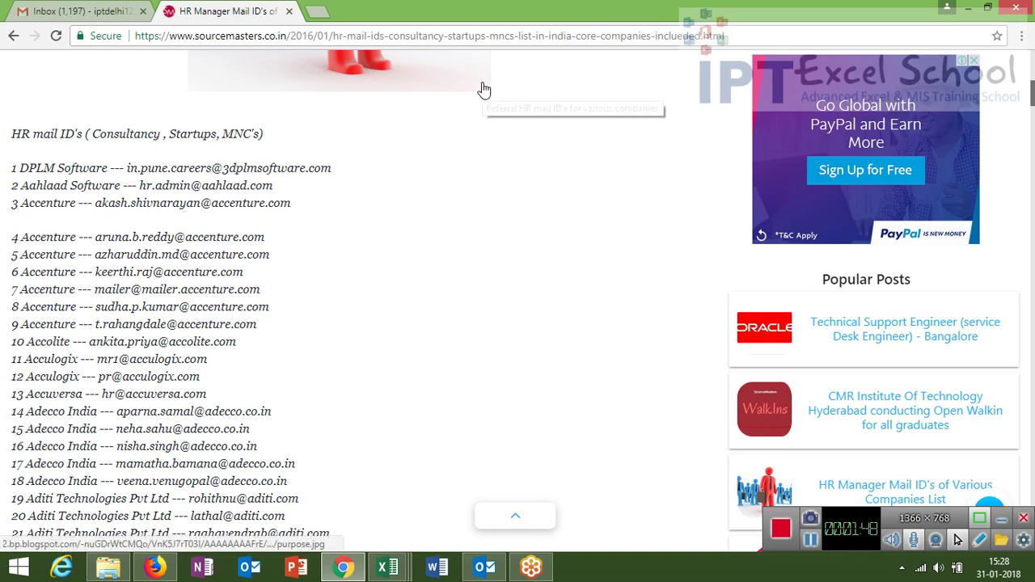
Step: Select the page's web address and switch to the Class_file workbook in Excel
click(495, 37)
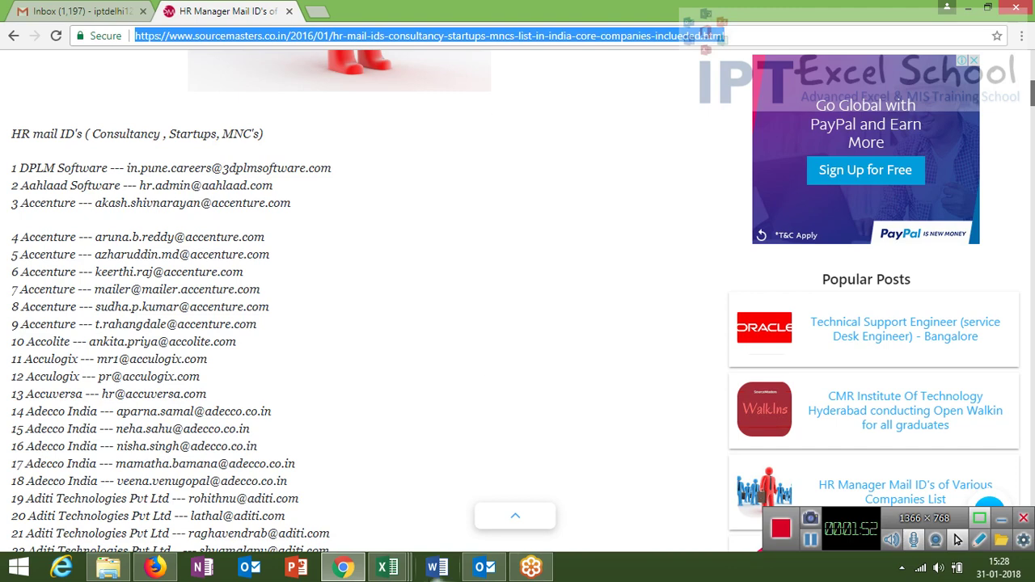
click(389, 568)
click(296, 495)
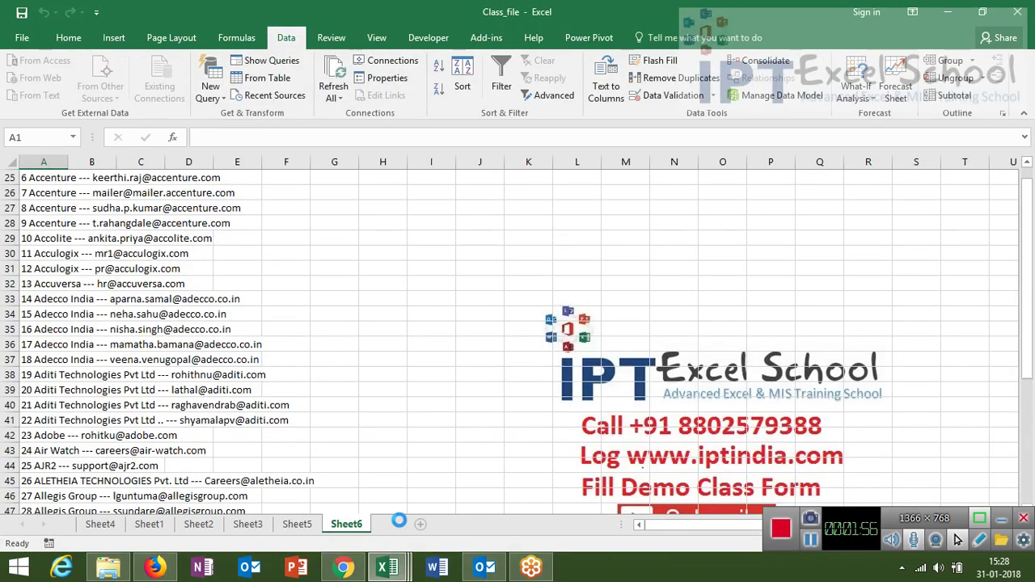
Step: Add Sheet7 and start a From Web query with the pasted SourceMasters address
click(399, 524)
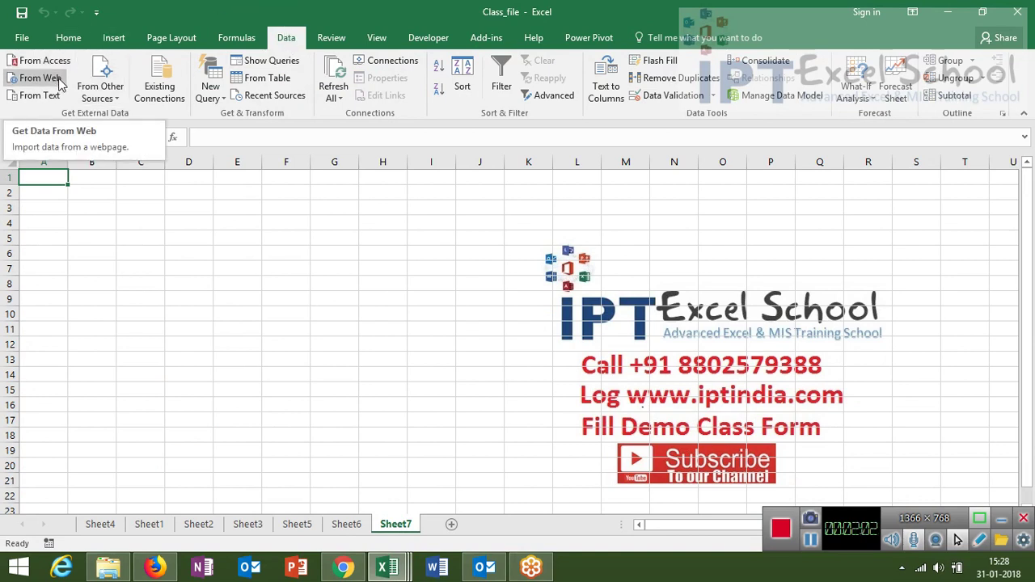
click(59, 79)
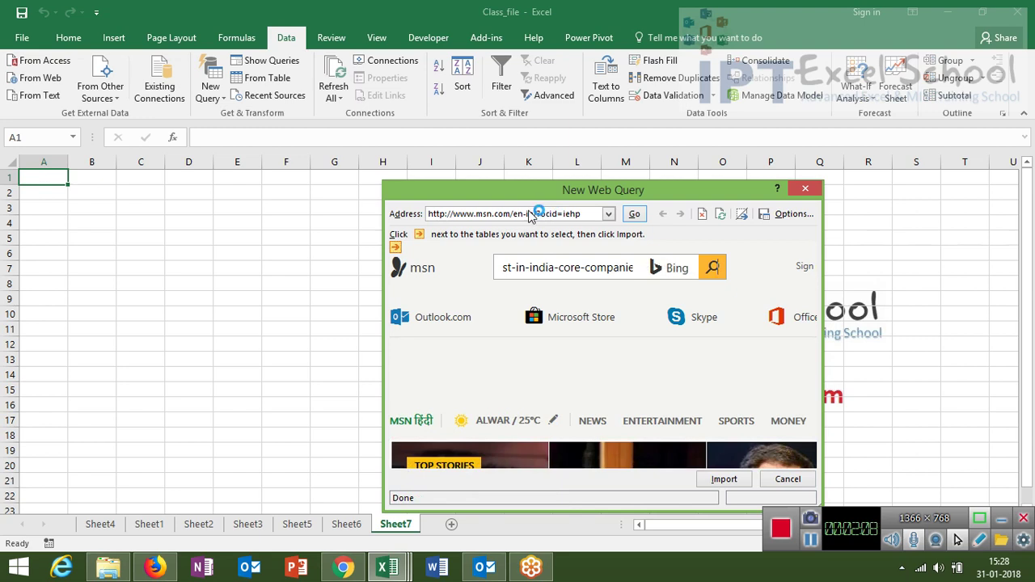
drag(529, 213, 581, 214)
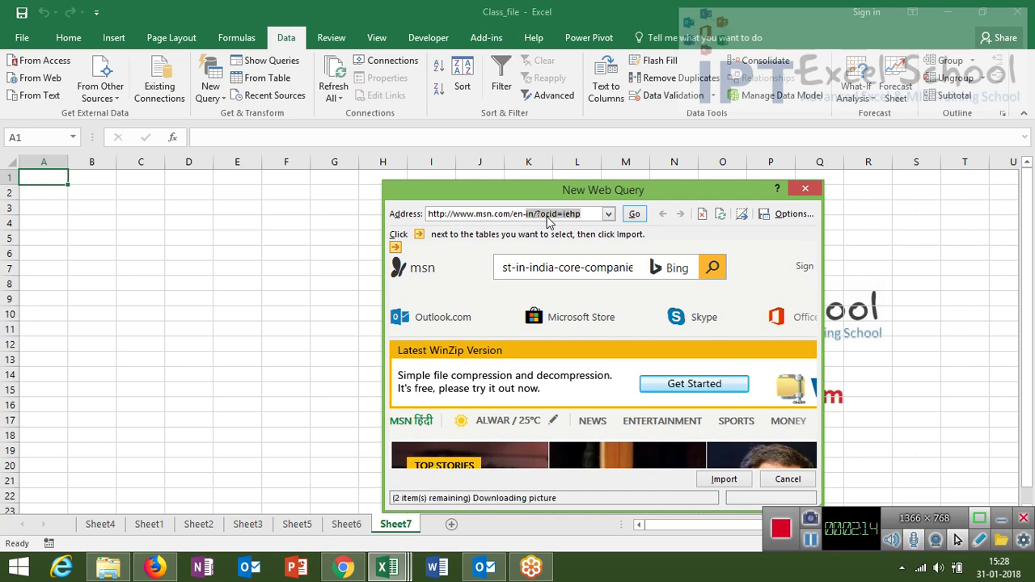
key(ctrl+v)
click(635, 215)
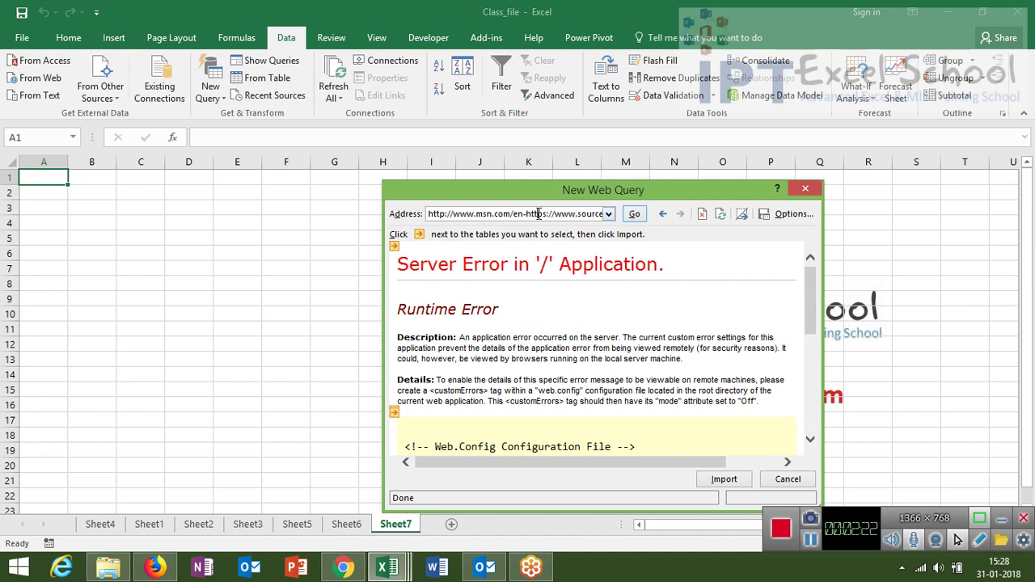
Step: Correct the query address by clearing it and pasting the SourceMasters URL again
click(538, 213)
key(Delete)
click(430, 213)
drag(430, 213, 885, 307)
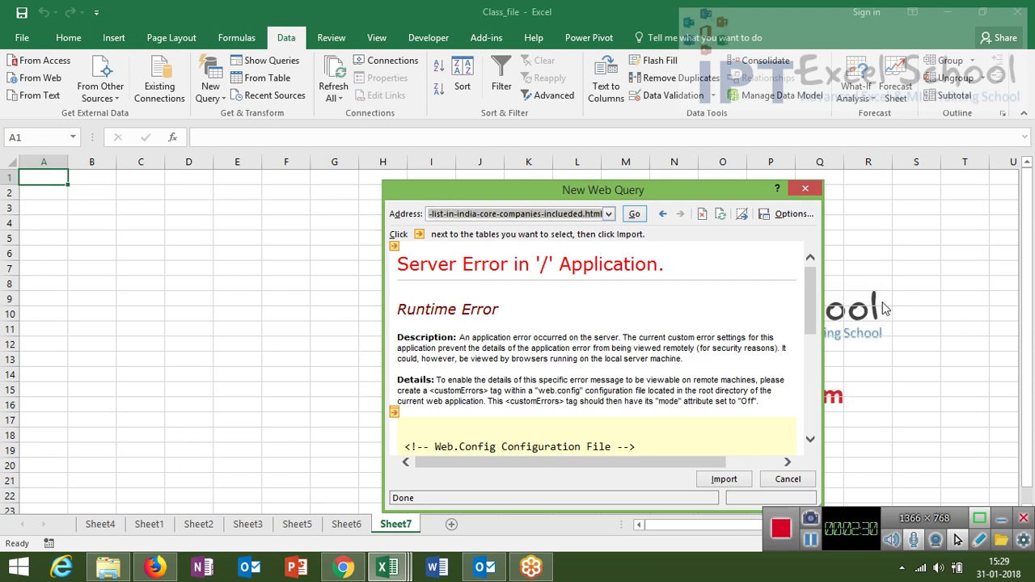
key(BackSpace)
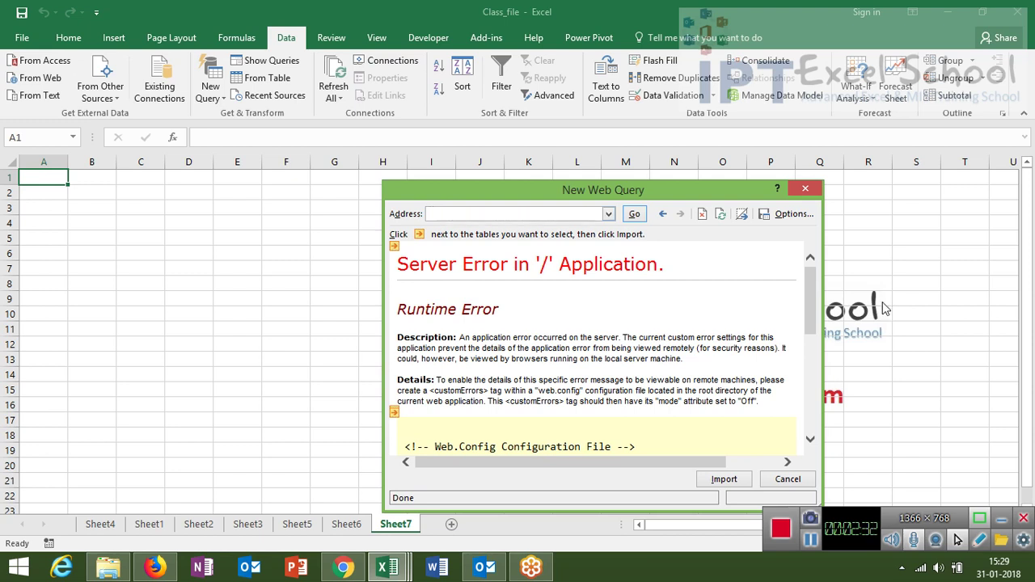
key(ctrl+v)
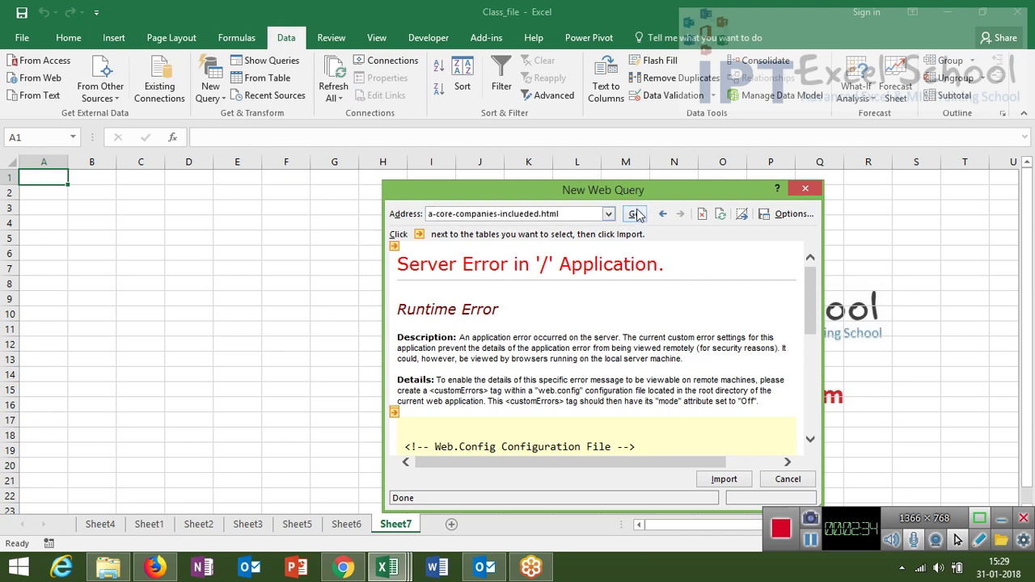
Step: Load the query address, then check the SourceMasters HR mail ID page in Chrome past its right-click alert
click(634, 215)
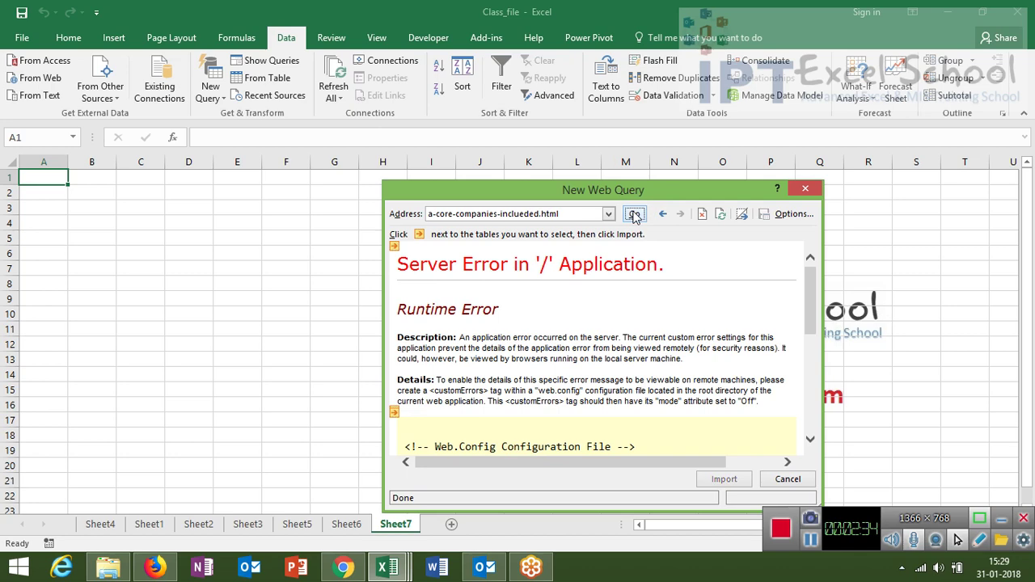
click(356, 572)
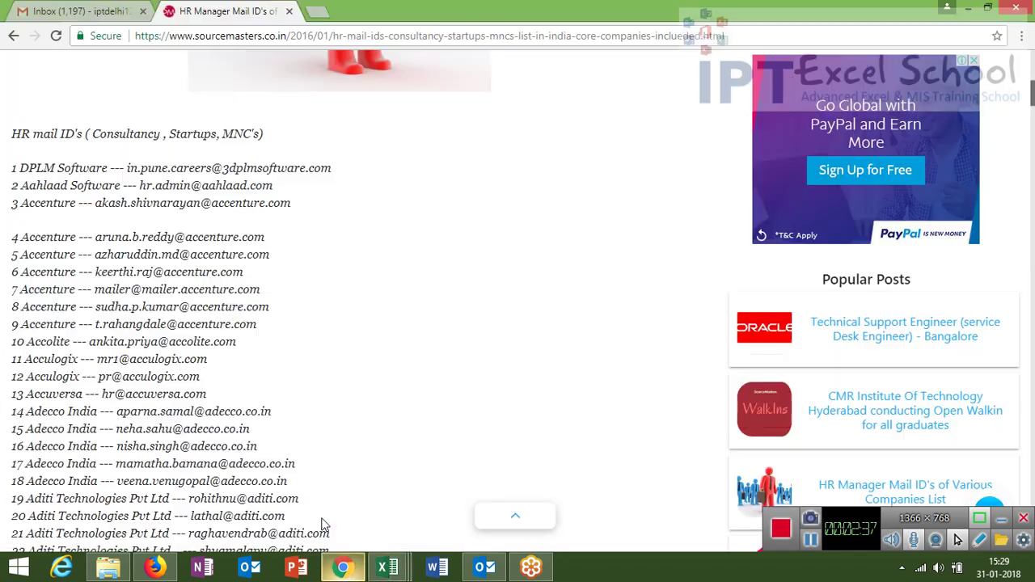
right_click(217, 263)
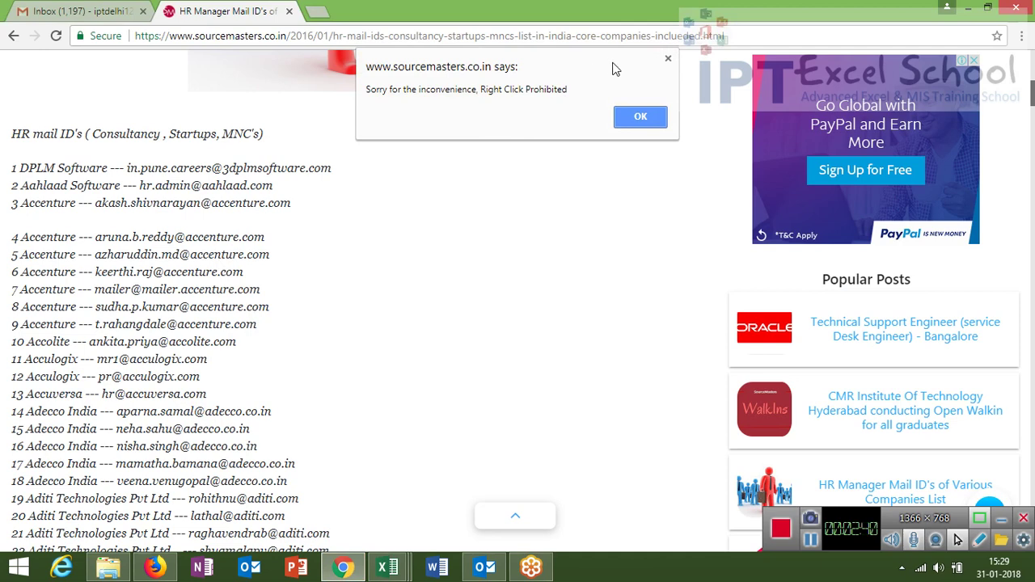
key(Return)
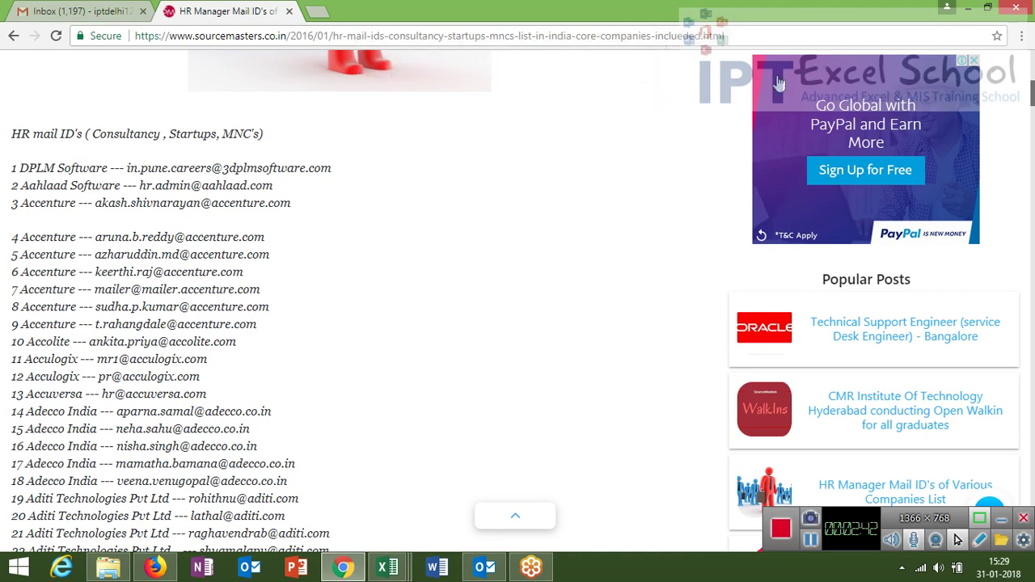
scroll(576, 158, up, 2)
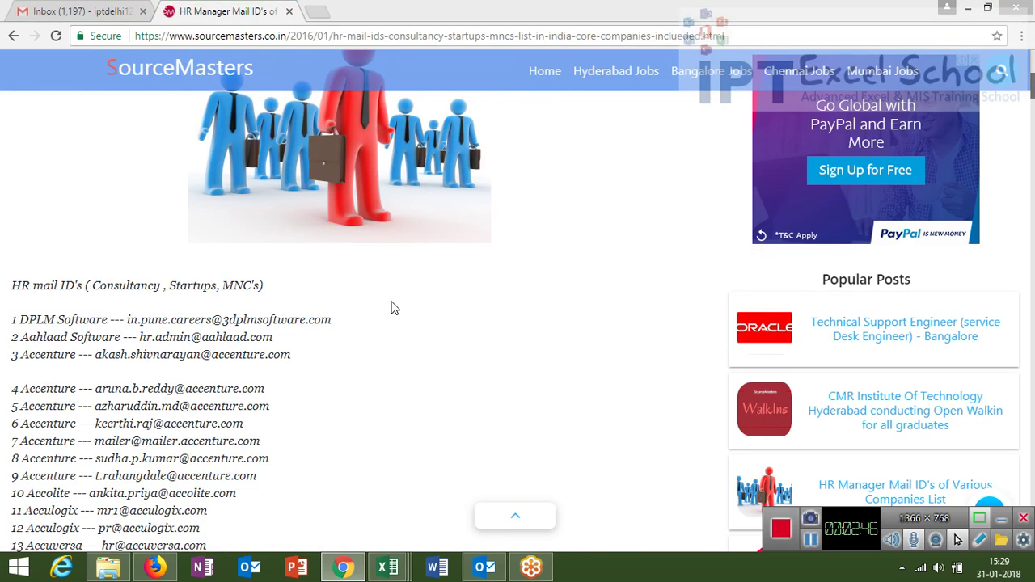
mouse_move(382, 569)
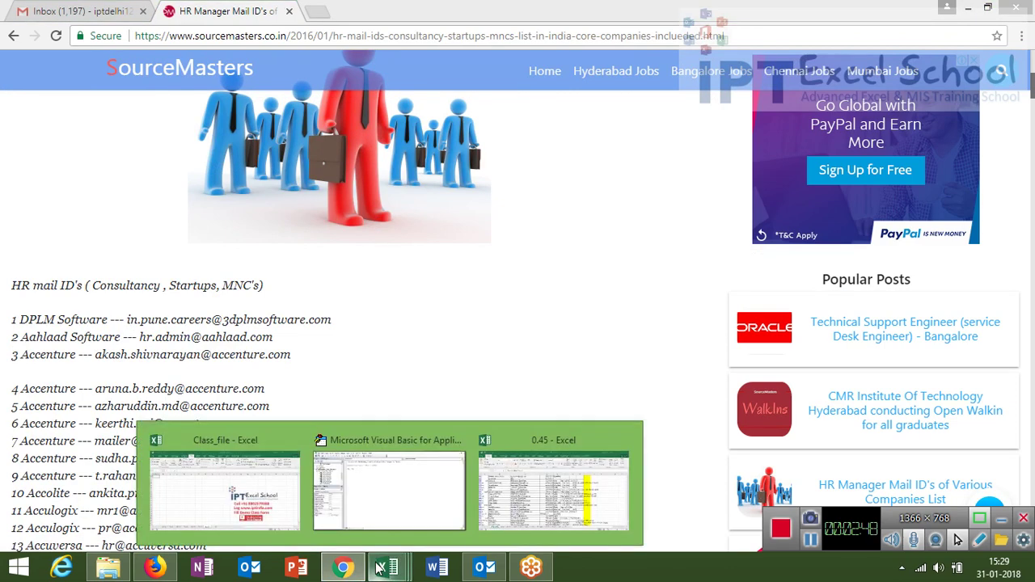
Step: Return to Class_file and get past the repeated Script Error dialogs while the page loads
click(267, 502)
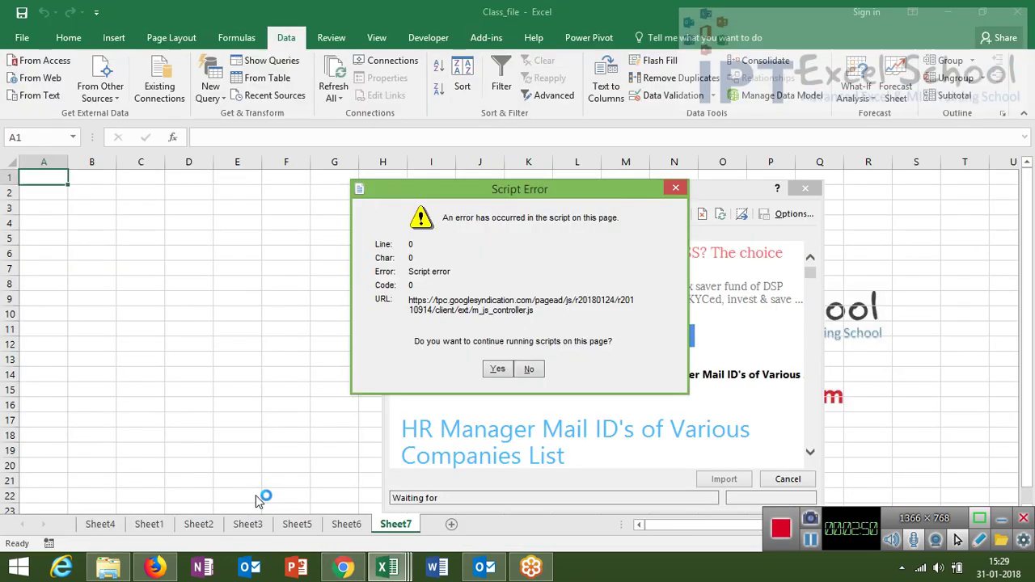
click(499, 371)
click(504, 374)
click(505, 374)
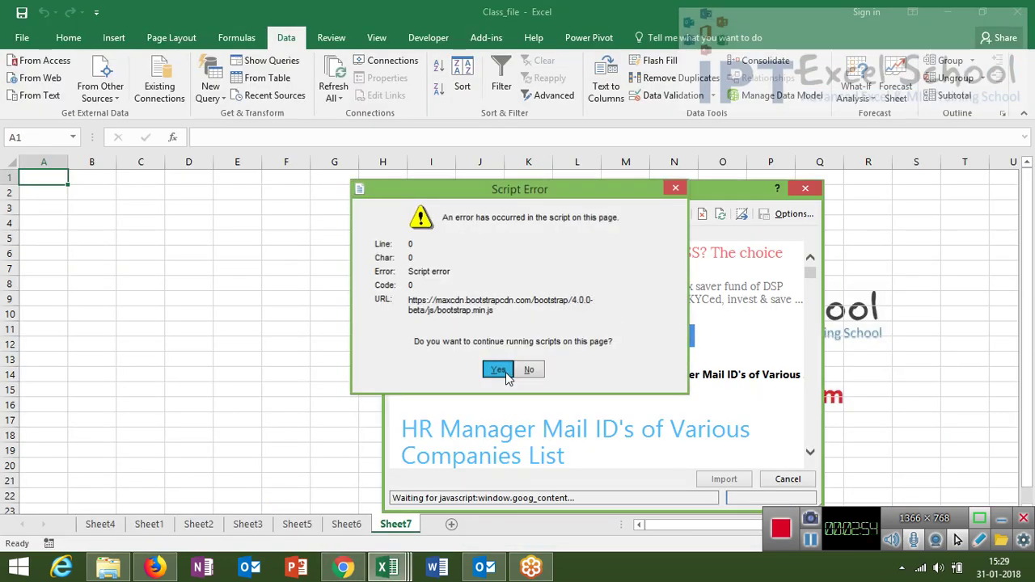
click(505, 374)
click(506, 373)
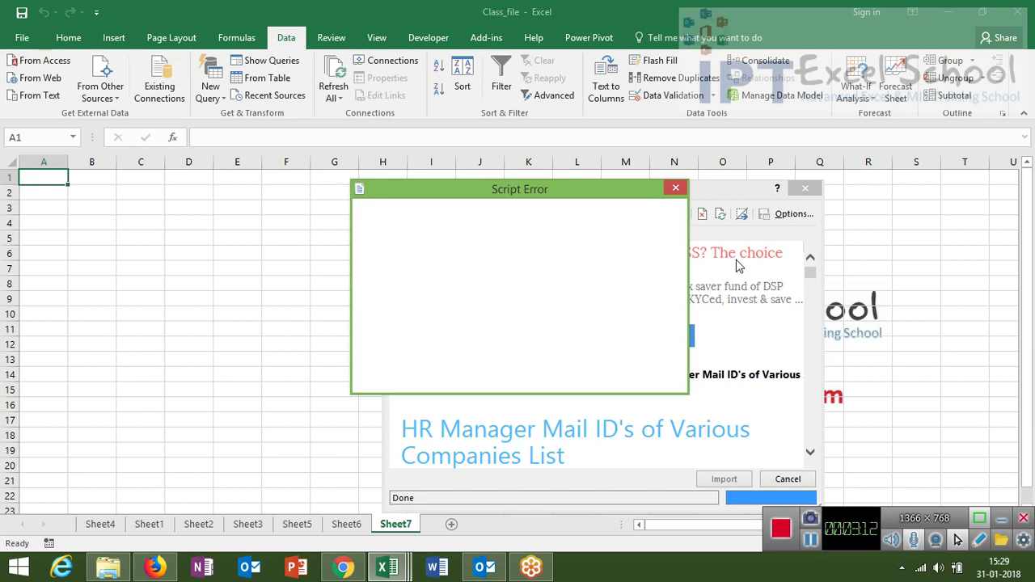
click(678, 188)
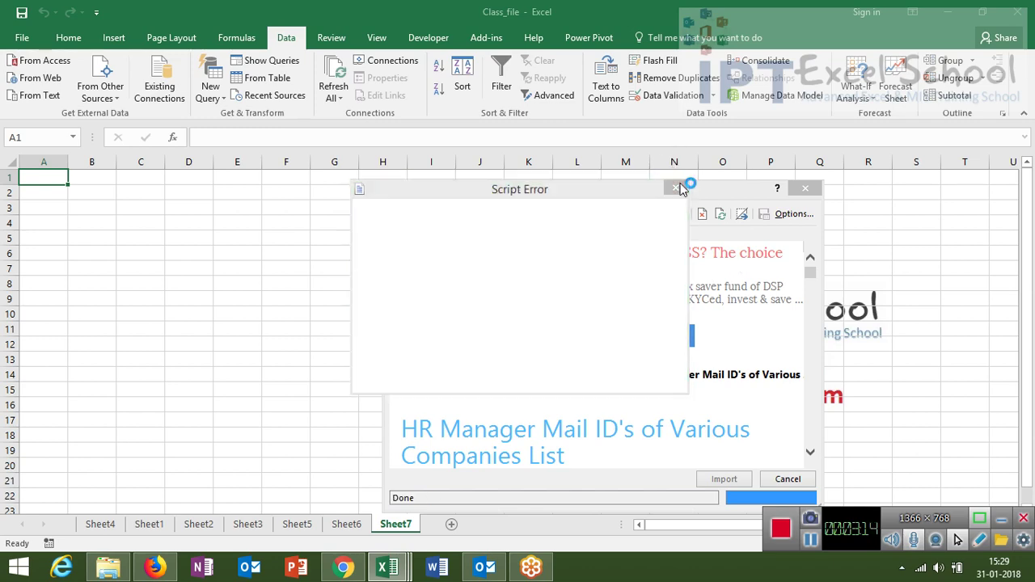
click(678, 188)
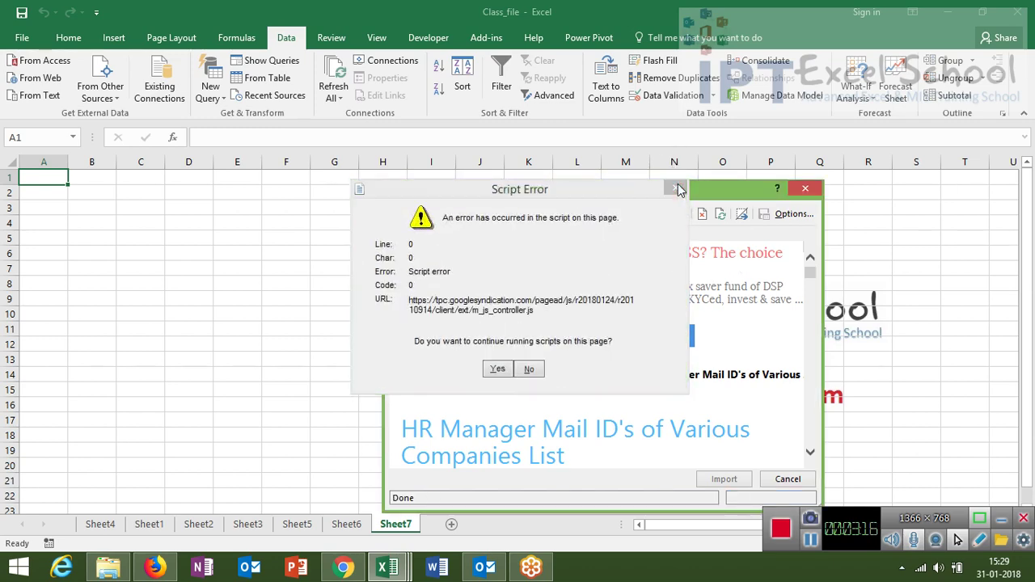
click(677, 189)
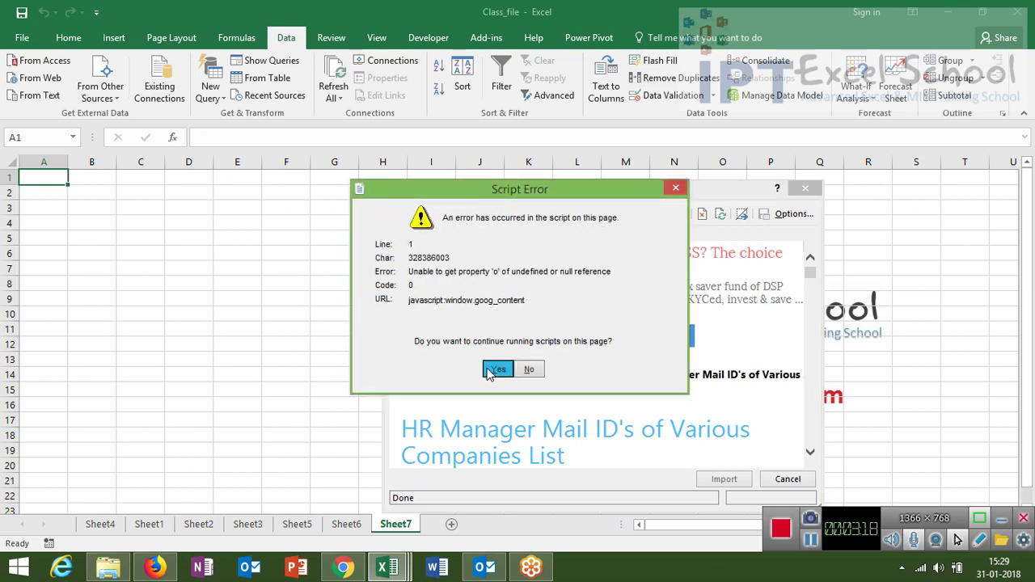
click(489, 370)
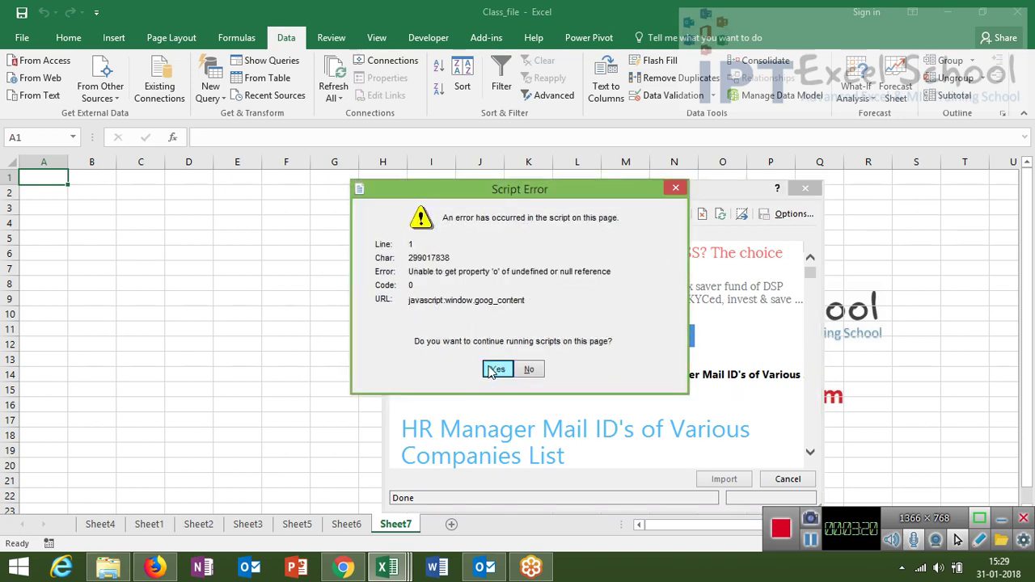
click(490, 370)
click(491, 372)
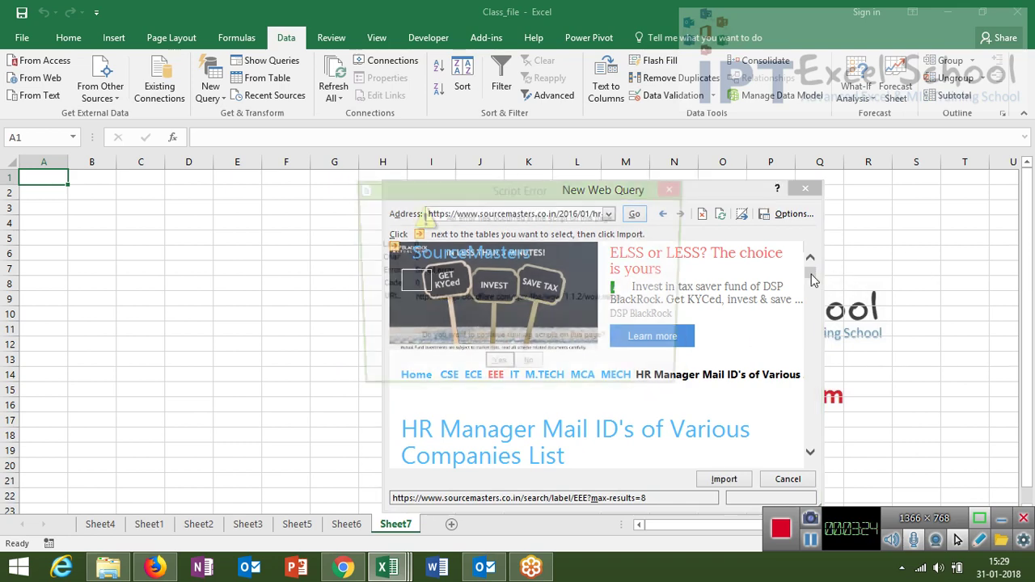
click(500, 370)
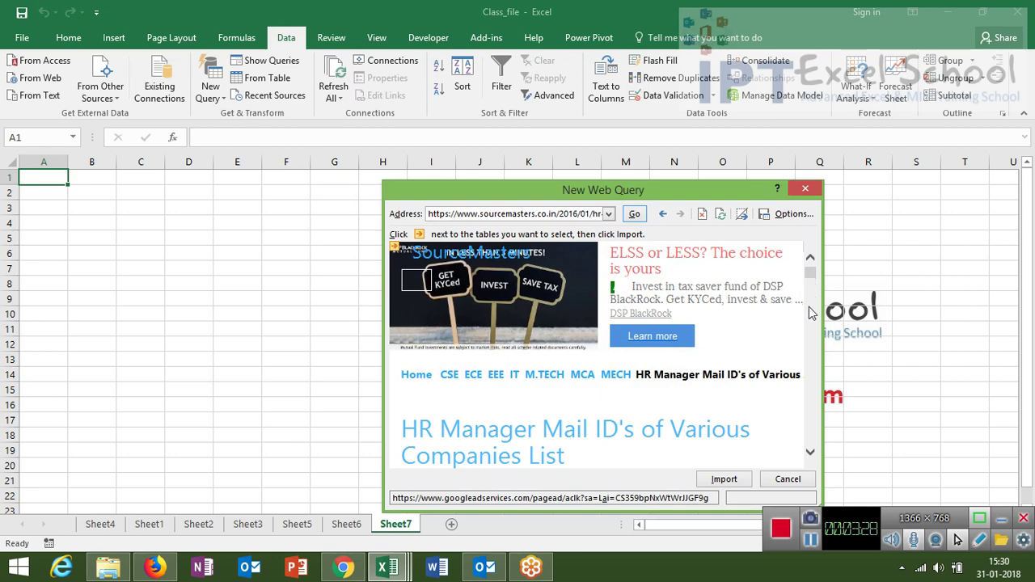
click(498, 370)
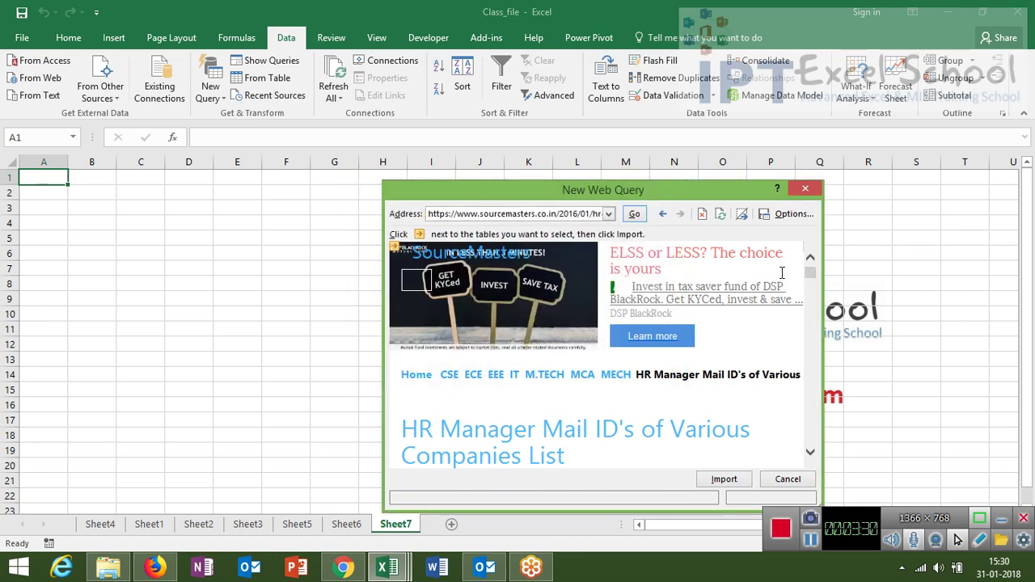
Step: Scroll the New Web Query preview to the email list and import it
scroll(812, 289, down, 1)
scroll(812, 289, down, 10)
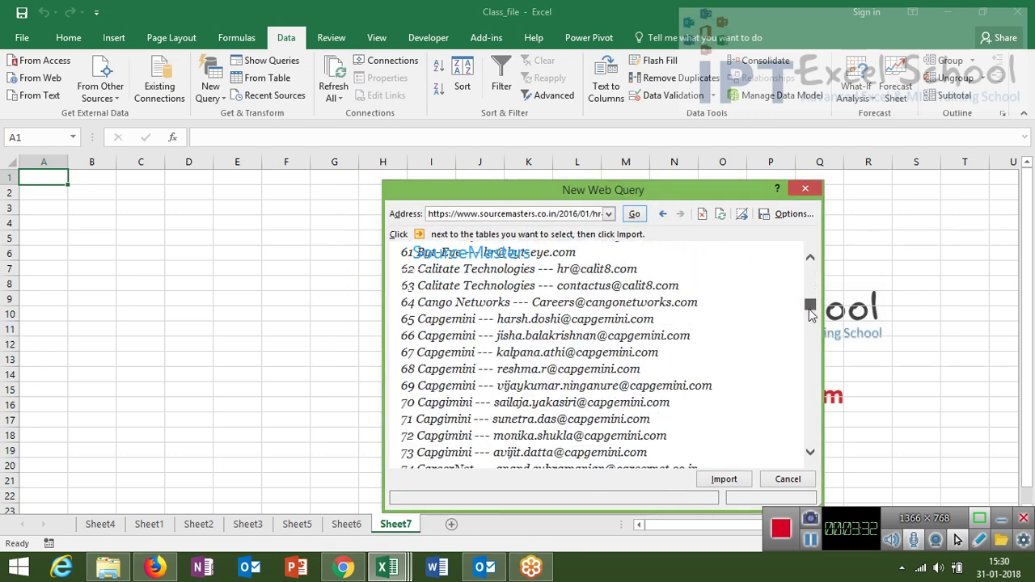
scroll(813, 288, down, 2)
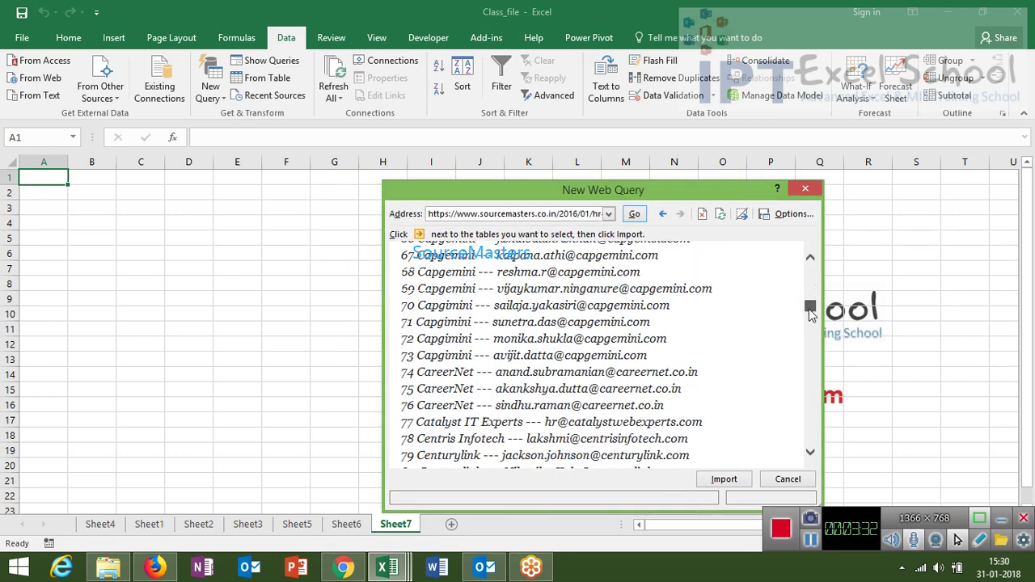
click(745, 482)
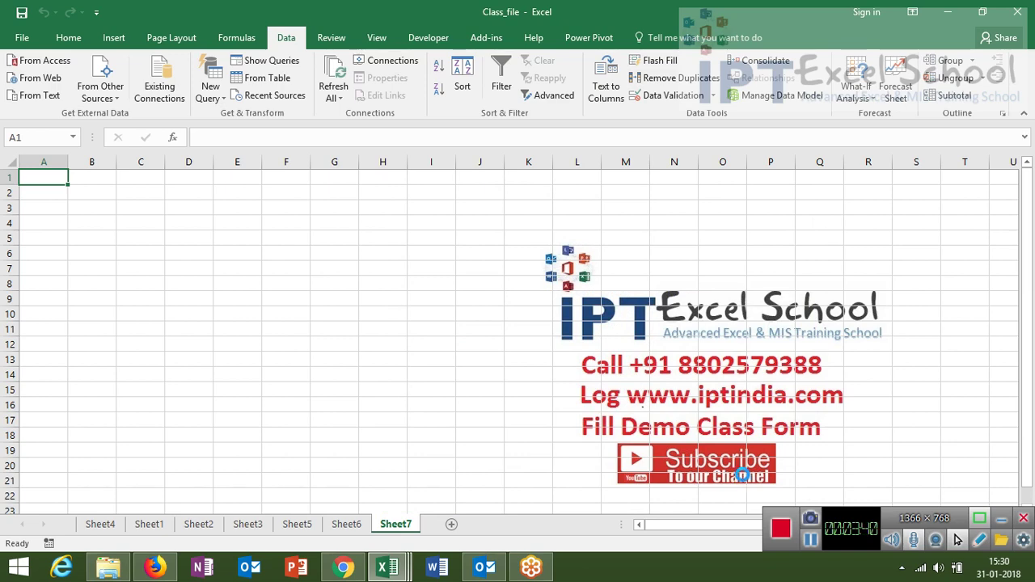
Step: Place the imported data at =$A$1 on the existing worksheet and confirm
click(603, 398)
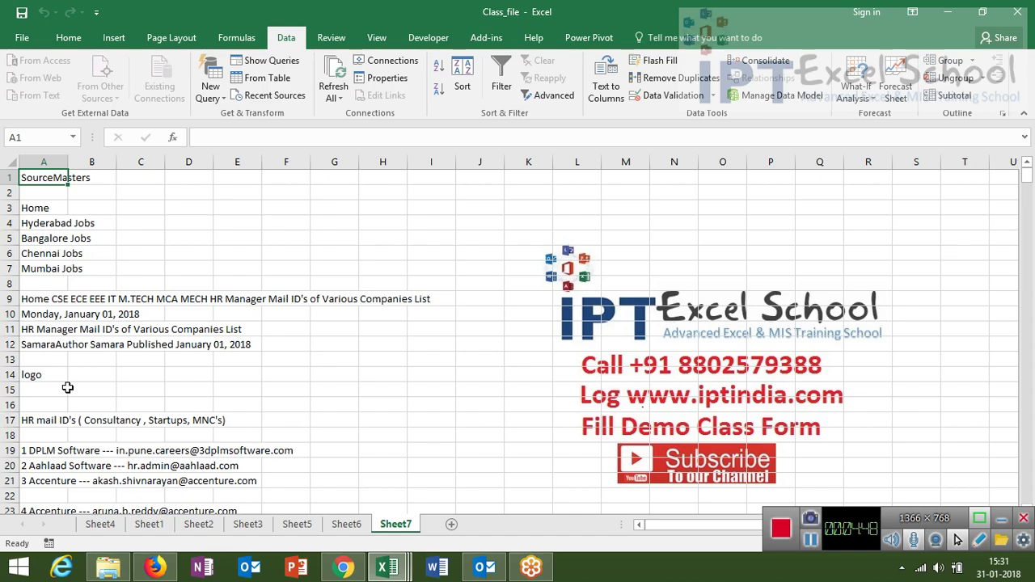
key(Down)
key(Down)
key(Down)
key(Down)
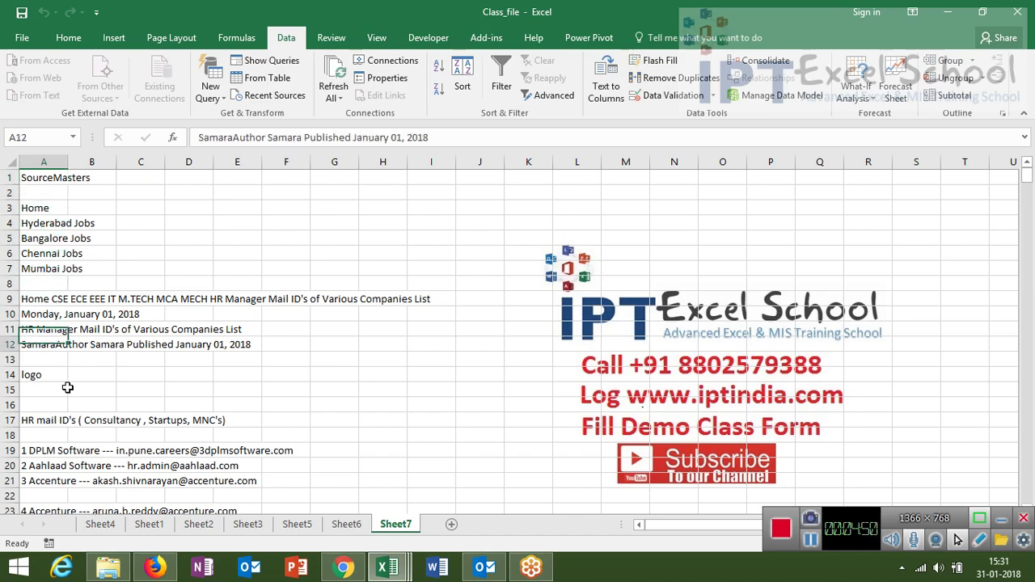
key(Down)
key(Down)
key(Down)
key(Down)
key(Down)
key(Down)
key(Down)
key(Down)
key(Down)
key(Down)
key(Down)
key(Down)
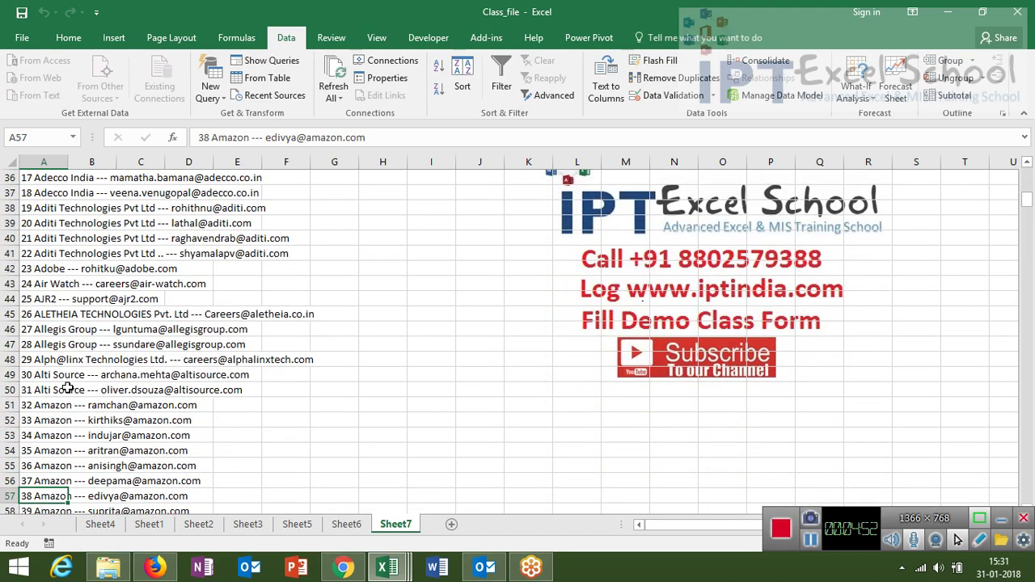
key(Down)
key(Down)
key(Down)
key(Down)
key(Down)
key(Down)
key(Down)
key(Down)
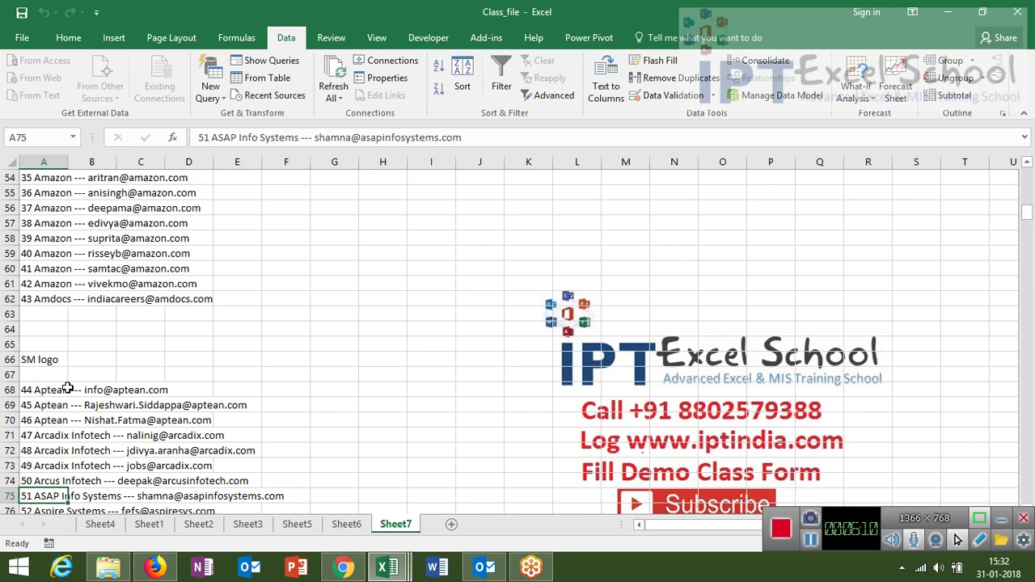
Step: Open GoToMeeting Recording Manager to check the recordings, then minimize it
click(539, 573)
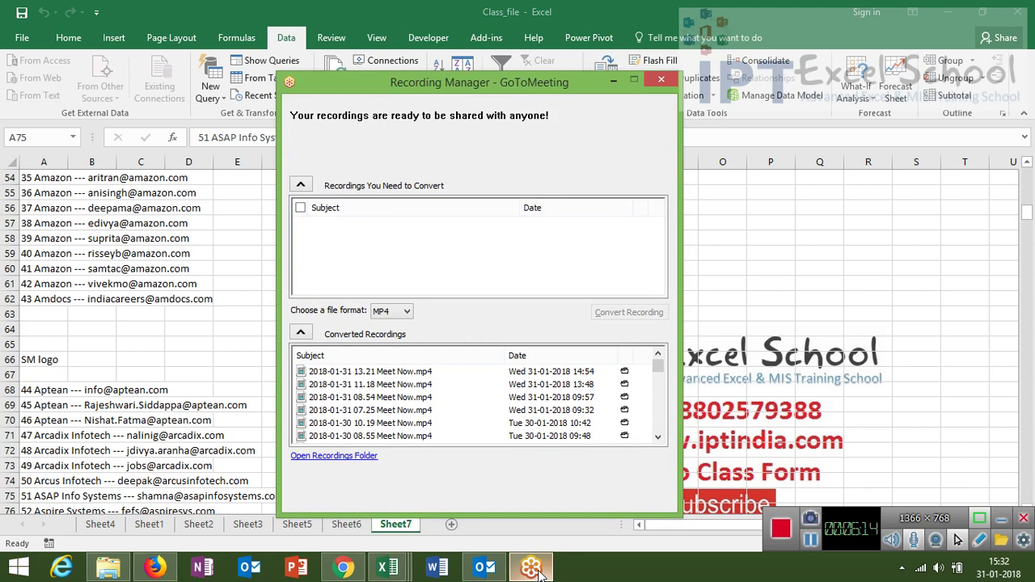
click(539, 573)
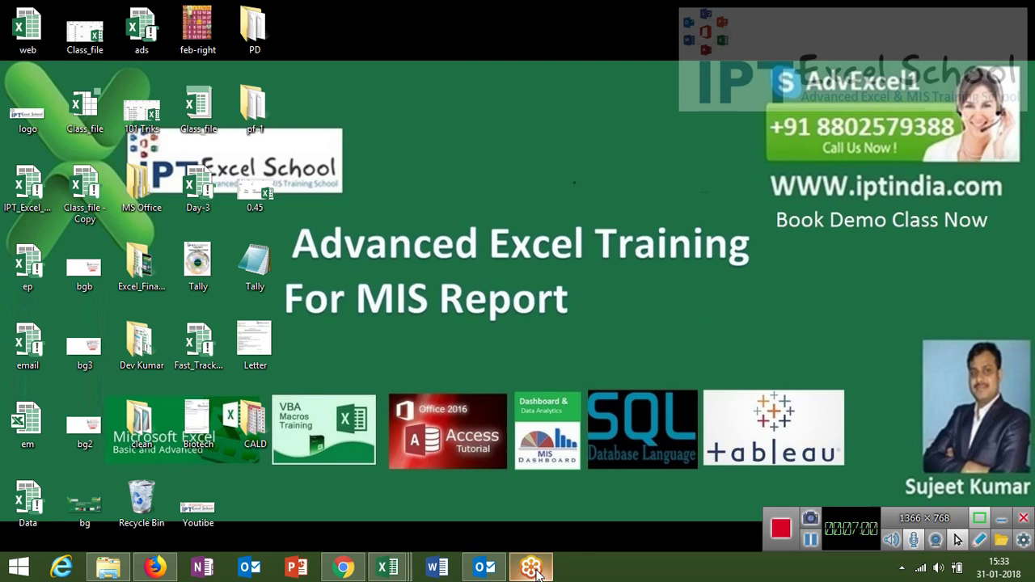
Step: Switch back to the Excel Class_file window with Alt+Tab
key(alt+Tab)
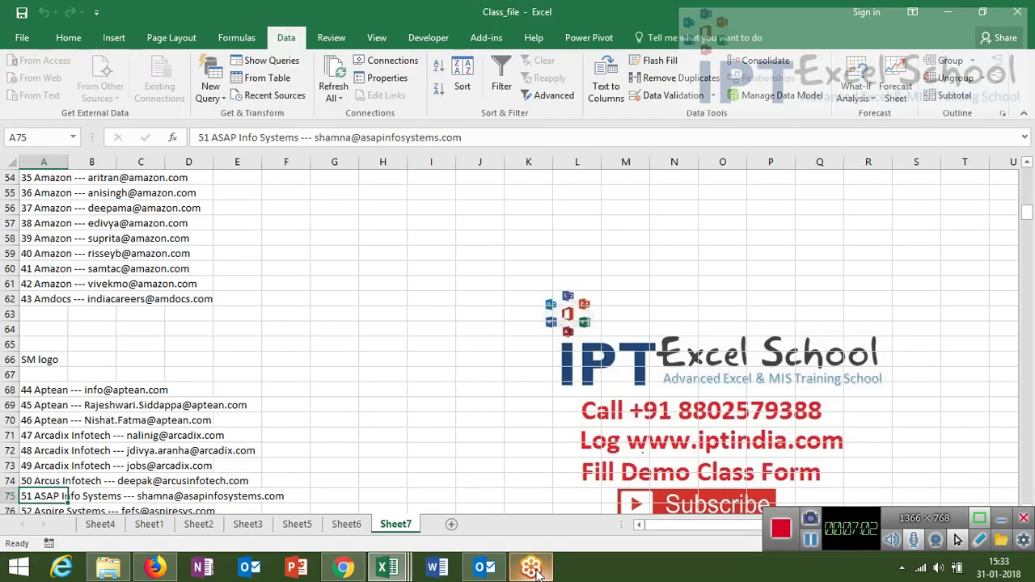